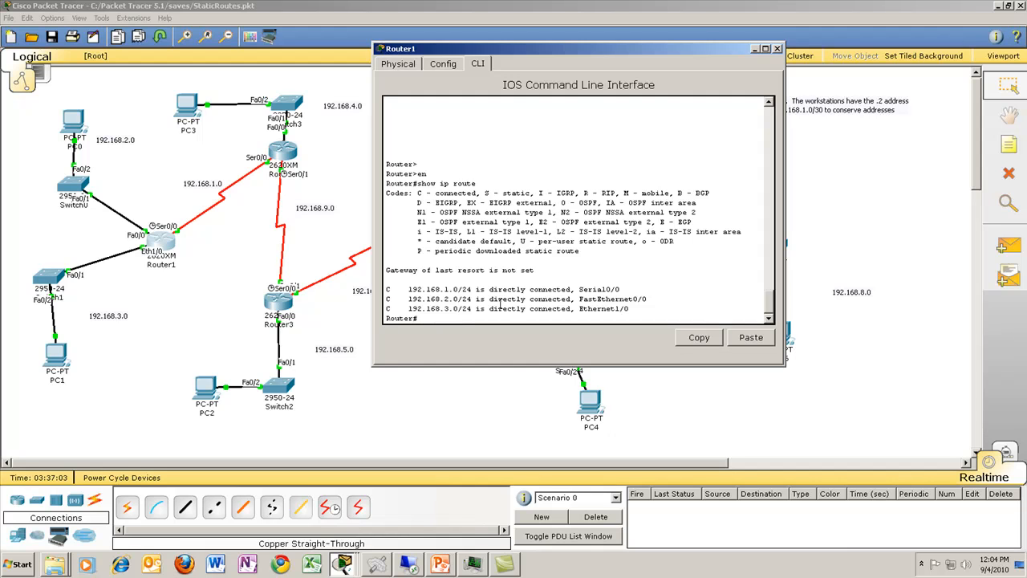
Step: Enter global configuration mode on Router1 and start the RIP routing process
text(config)
text( t)
key(Return)
text(router rip)
key(Return)
Step: Add network 192.168.1.0 to RIP on Router1
text(network)
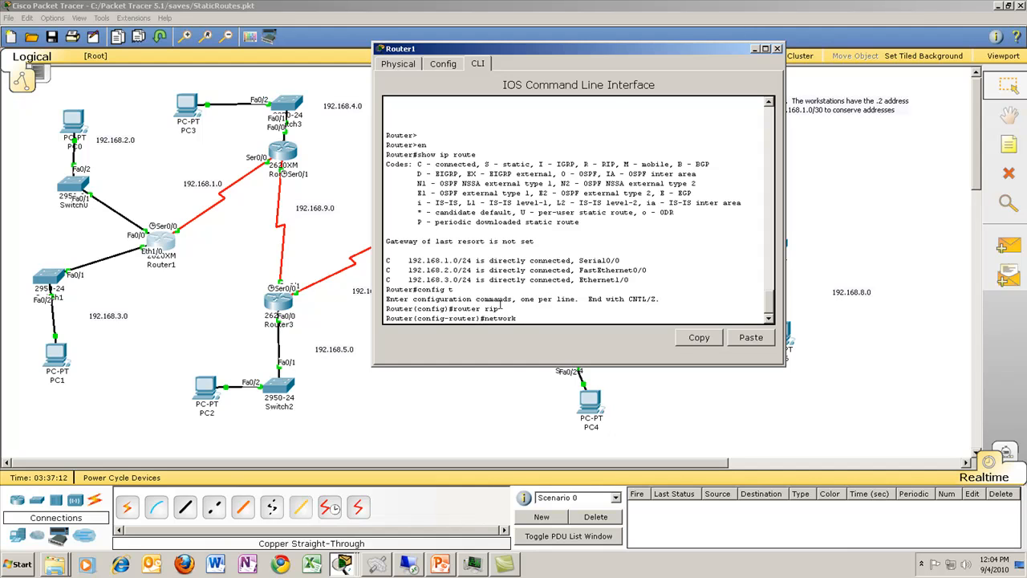
text( 192.168.1.0)
drag(544, 50, 106, 99)
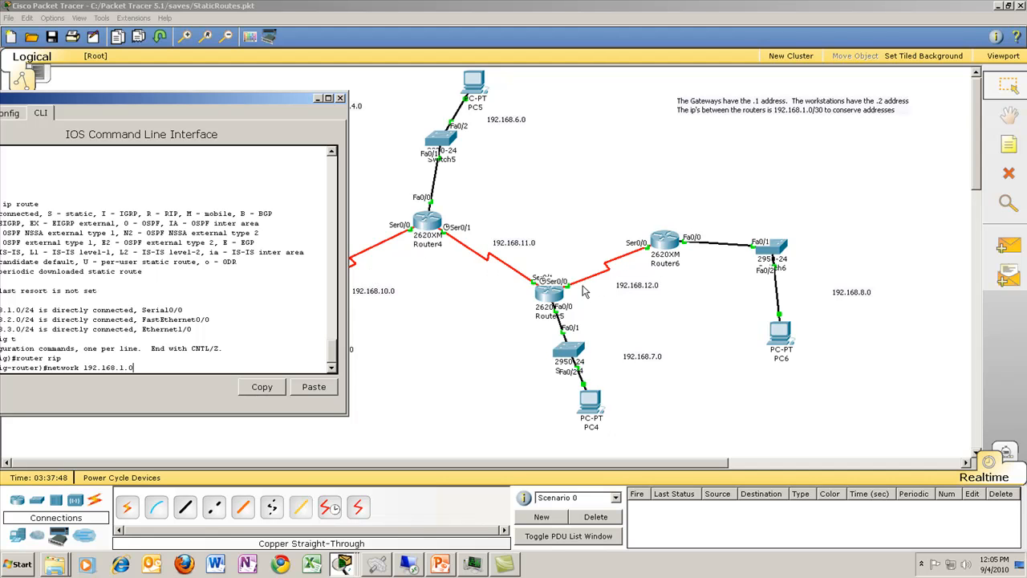
drag(204, 101, 656, 116)
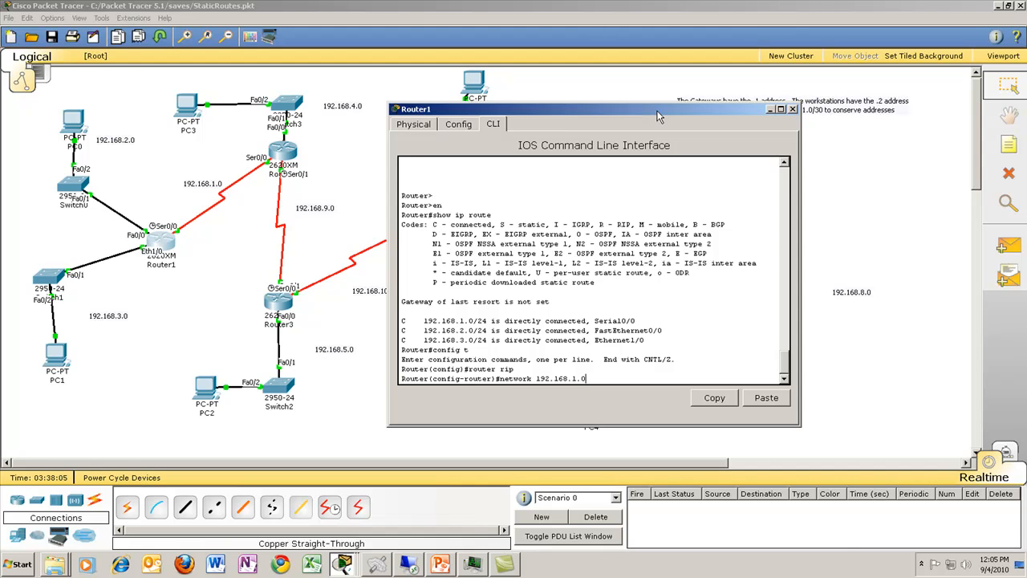
key(Return)
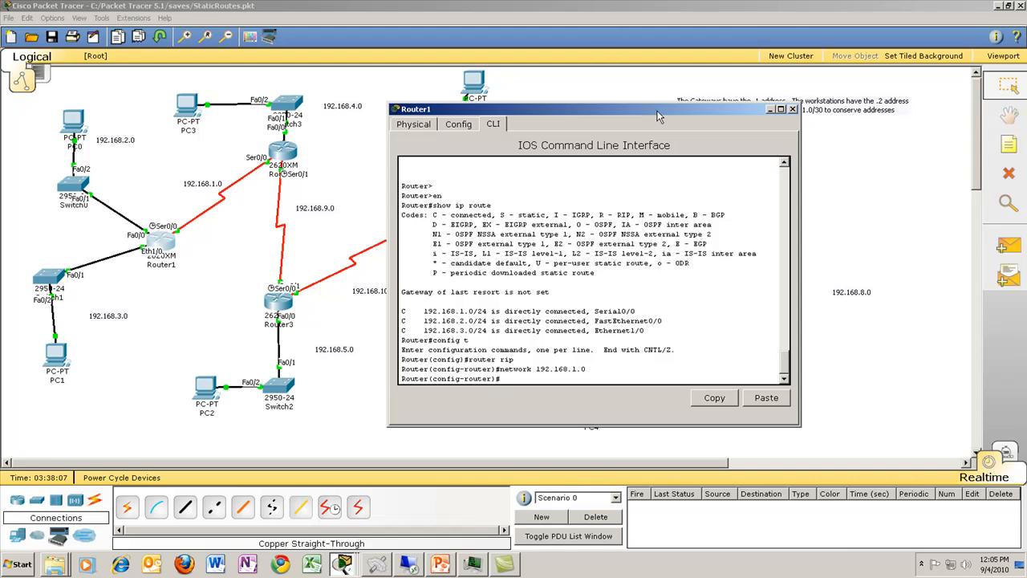
Step: Add networks 192.168.2.0 and 192.168.3.0 to Router1's RIP configuration
key(Up)
key(BackSpace)
text(2.168.2.0)
key(Return)
key(Up)
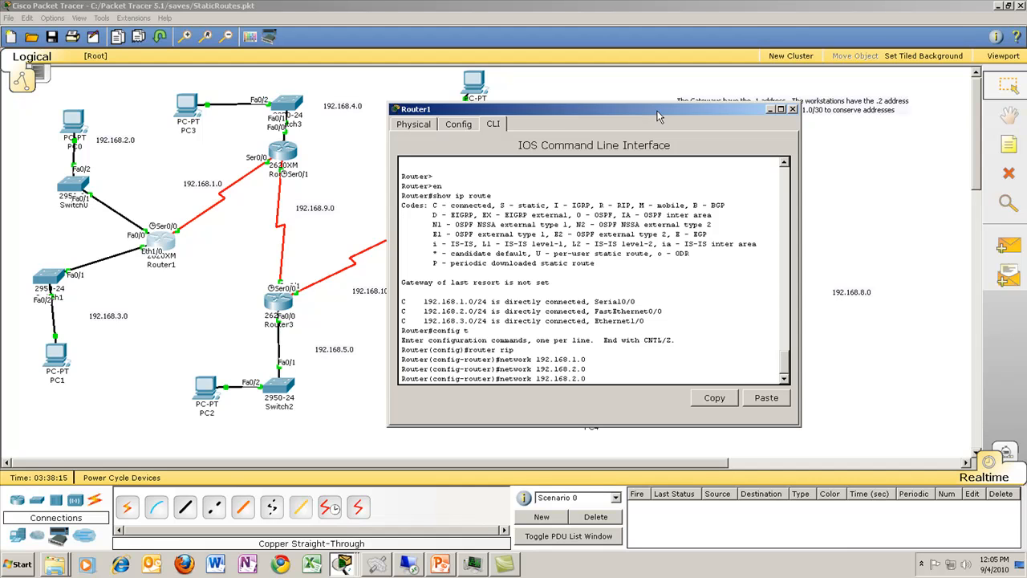
key(BackSpace)
text(3)
key(Return)
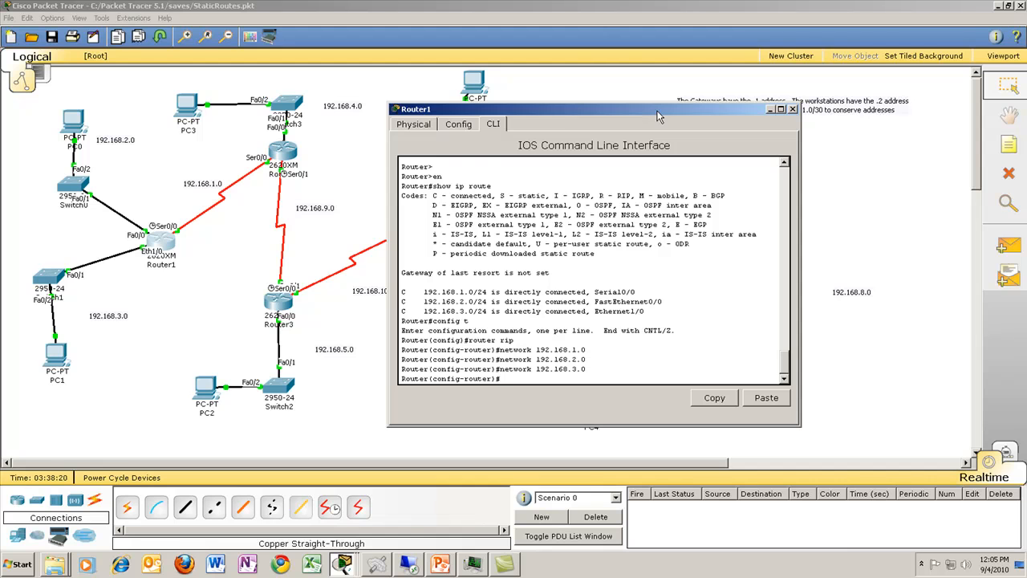
Step: Leave configuration mode on Router1 and display its IP routing table
key(ctrl+z)
text(show ip route)
key(Return)
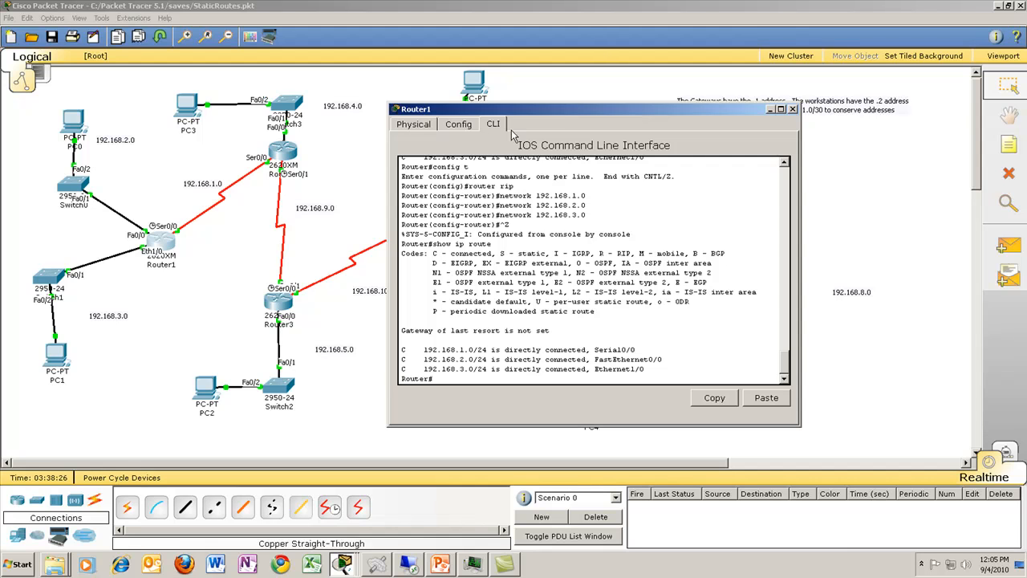
Step: Open Router2's command line and enter privileged EXEC mode
click(286, 159)
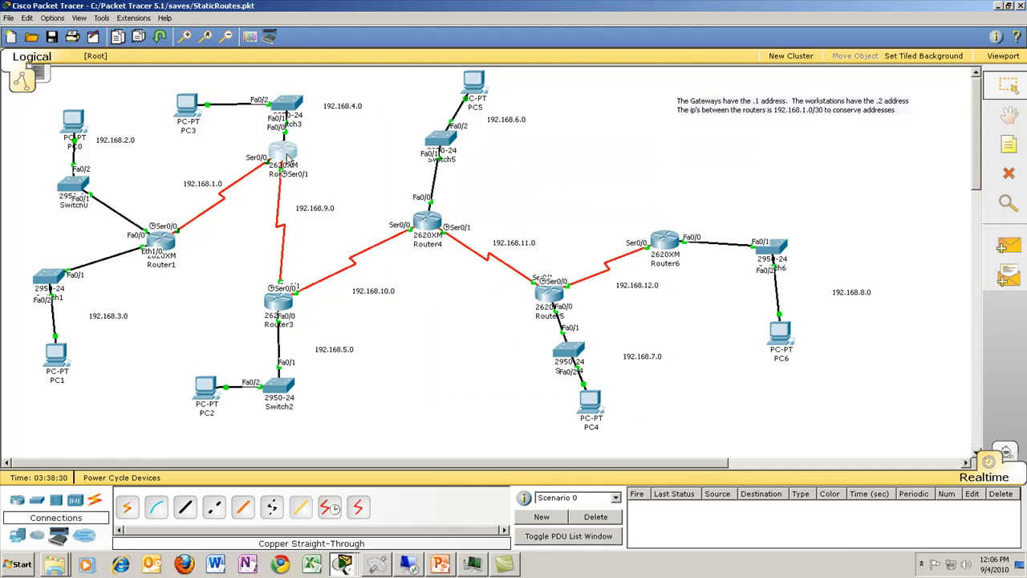
click(154, 67)
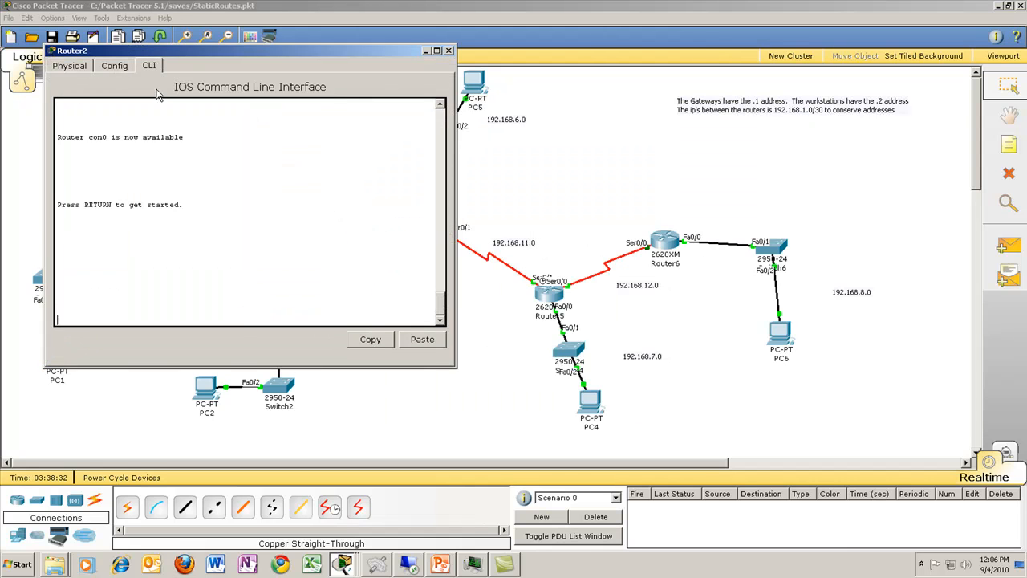
key(Return)
text(en)
key(Return)
Step: Display Router2's IP routing table to identify its directly connected networks
text(show i)
text(p rt)
text(o)
key(BackSpace)
key(BackSpace)
text(outer)
key(BackSpace)
key(BackSpace)
key(BackSpace)
text(te)
key(Return)
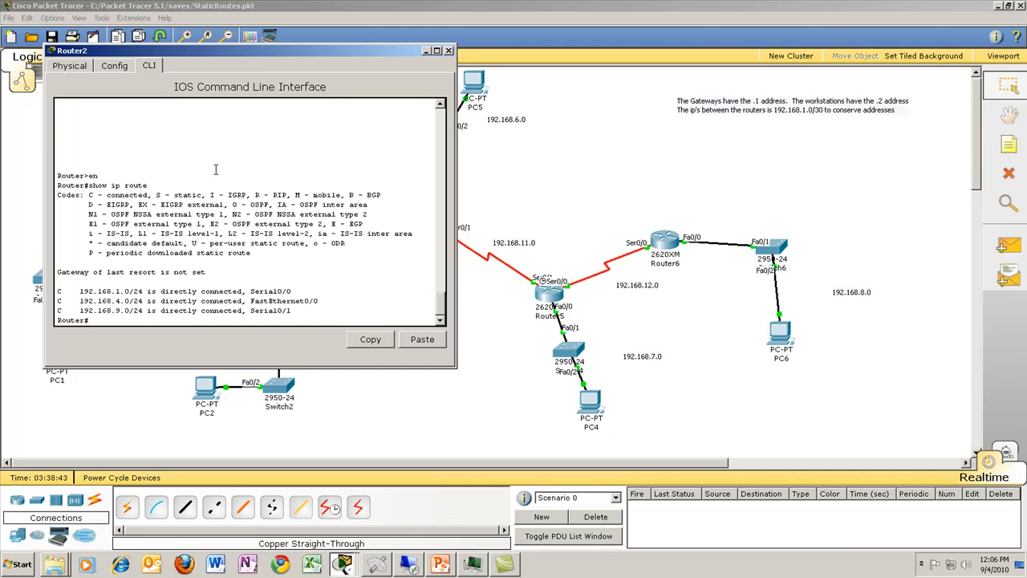
Step: Enter global configuration mode on Router2 and start the RIP routing process
text(router rip)
key(Return)
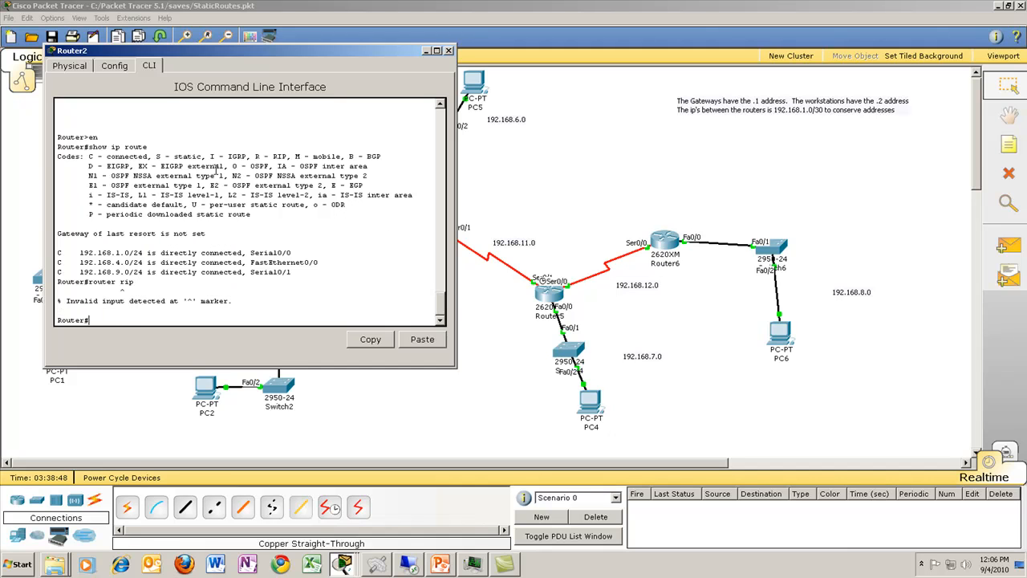
text(config t)
key(Return)
text(router rip)
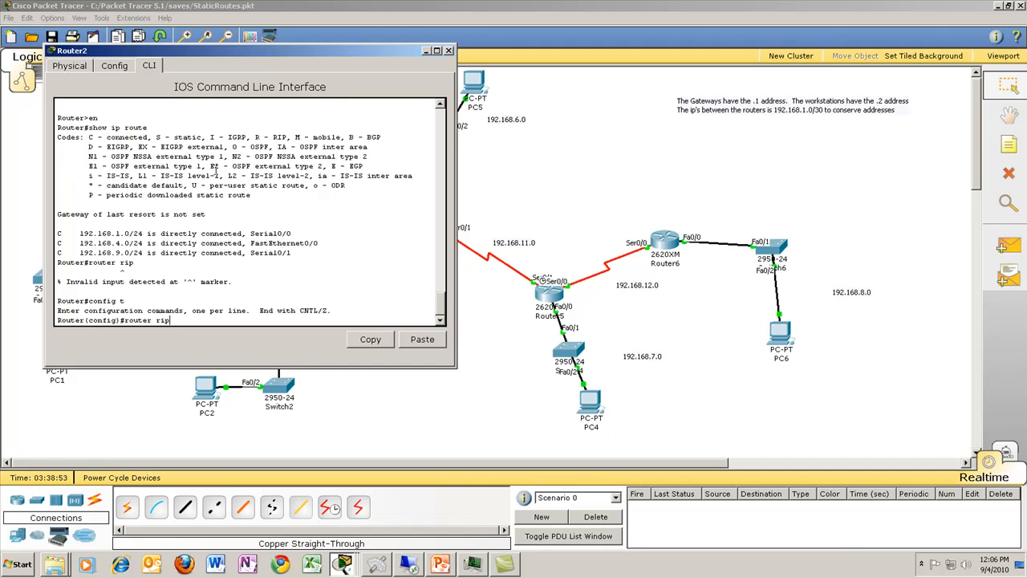
key(Return)
Step: Add network 192.168.1.0 to RIP on Router2
text(network 1)
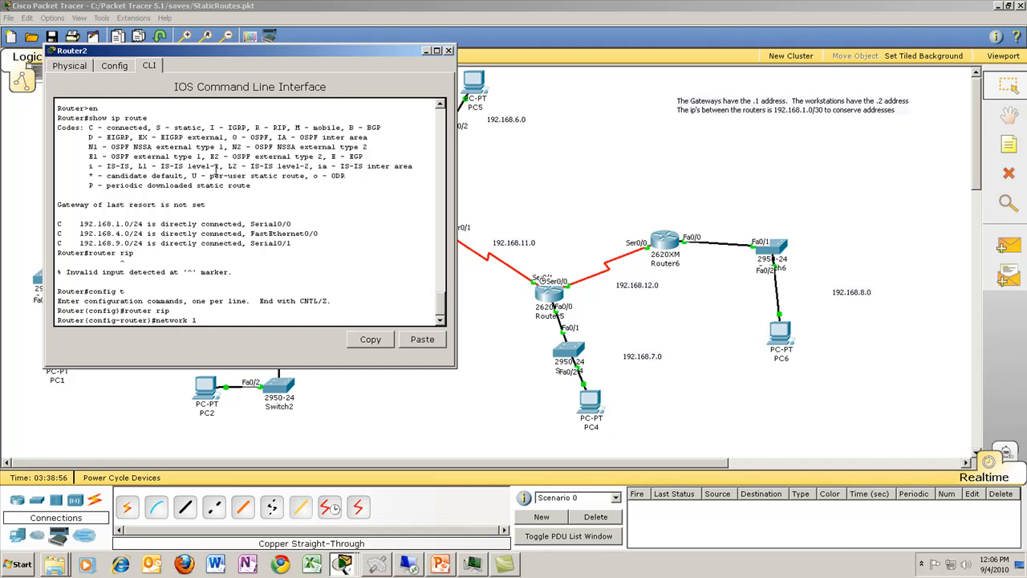
text(92.168.1.0)
key(Return)
Step: Add network 192.168.4.0 to Router2's RIP configuration
key(Up)
key(BackSpace)
key(BackSpace)
key(BackSpace)
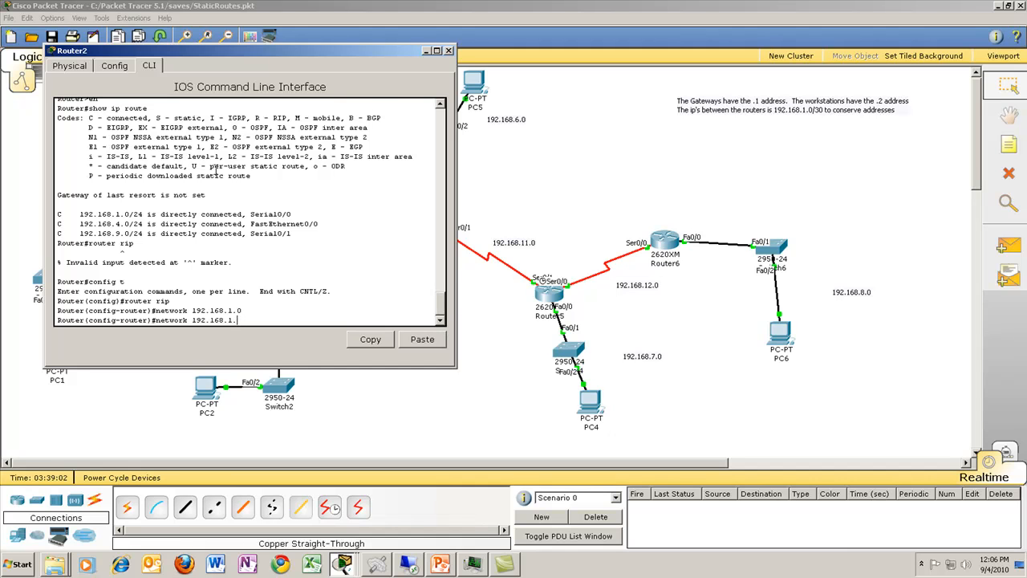
text(4.0)
key(Return)
Step: Add network 192.168.9.0 to Router2's RIP configuration
key(Up)
key(BackSpace)
key(BackSpace)
key(BackSpace)
text(9.0)
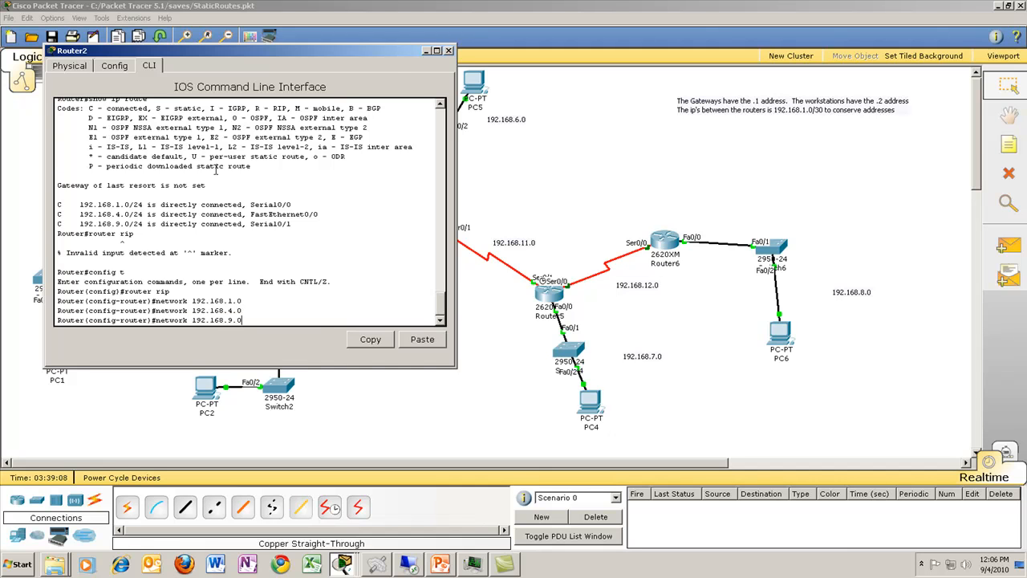
key(Return)
Step: Leave configuration mode on Router2 and display its IP routing table to check for RIP-learned routes
key(ctrl+z)
text(show ip route)
key(Return)
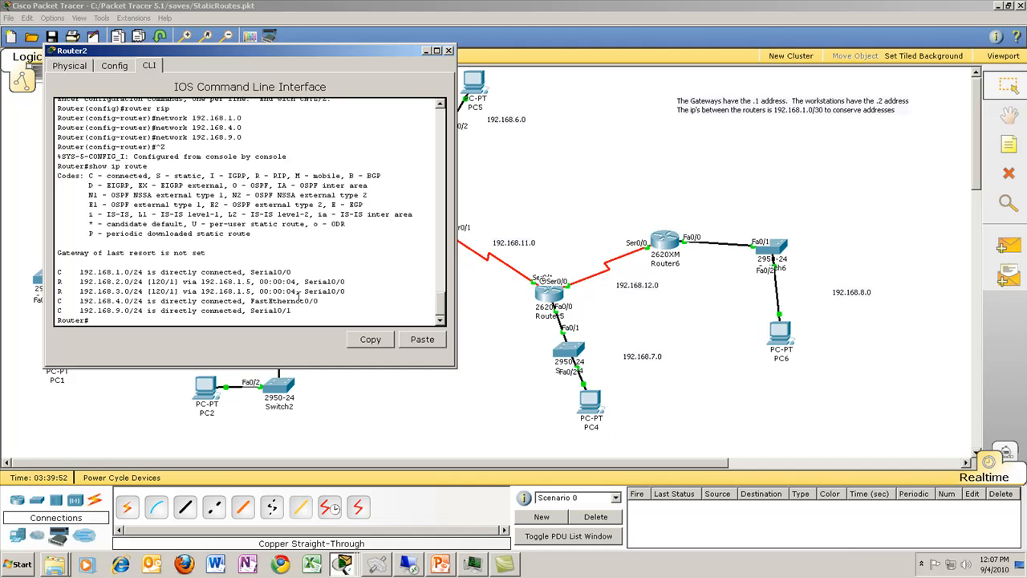
drag(329, 55, 660, 112)
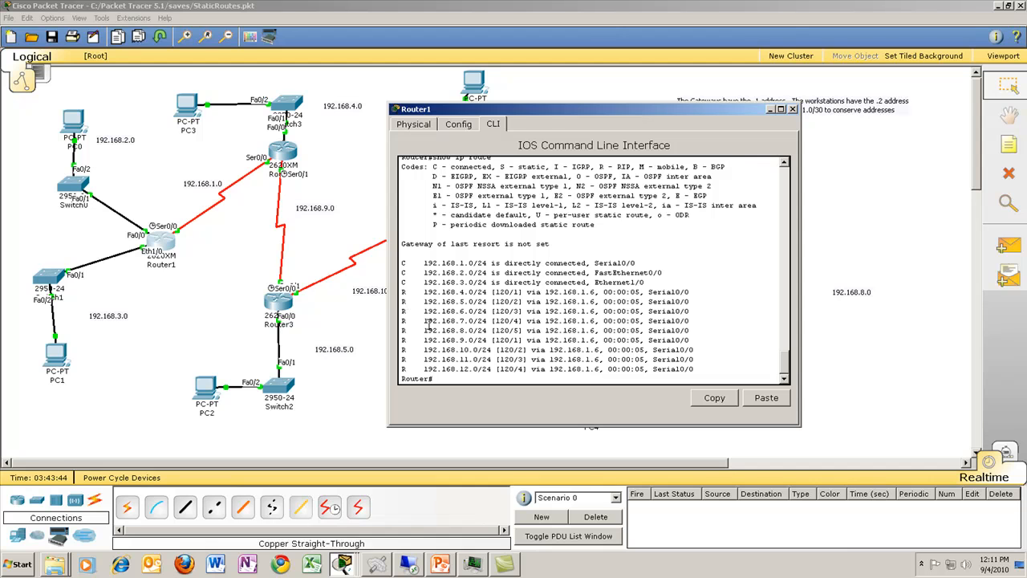
Step: Display Router1's IP routing table again to check the routes learned through RIP
key(Up)
key(Return)
click(325, 207)
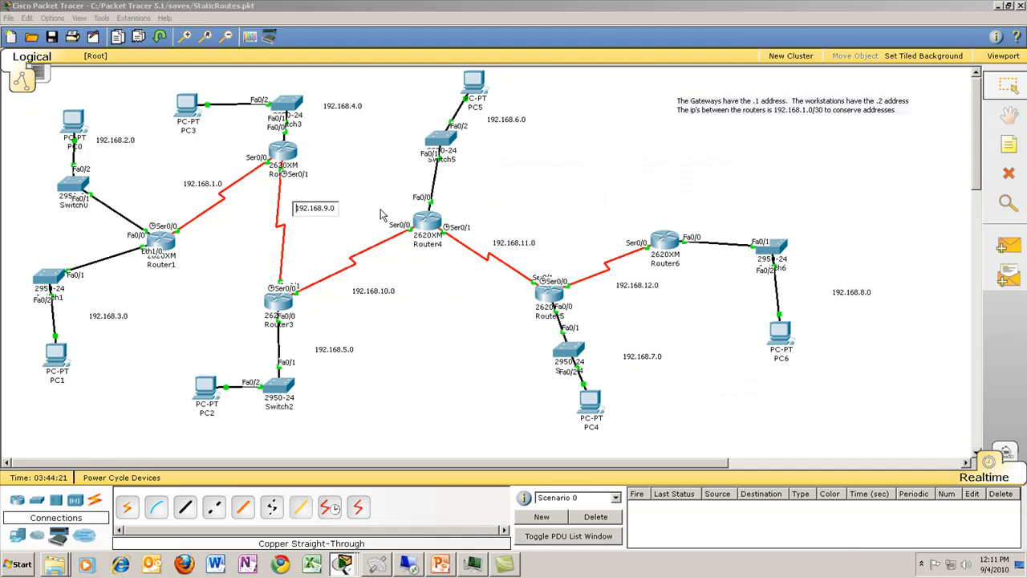
Step: Open Router4's command line and display its IP routing table
click(433, 229)
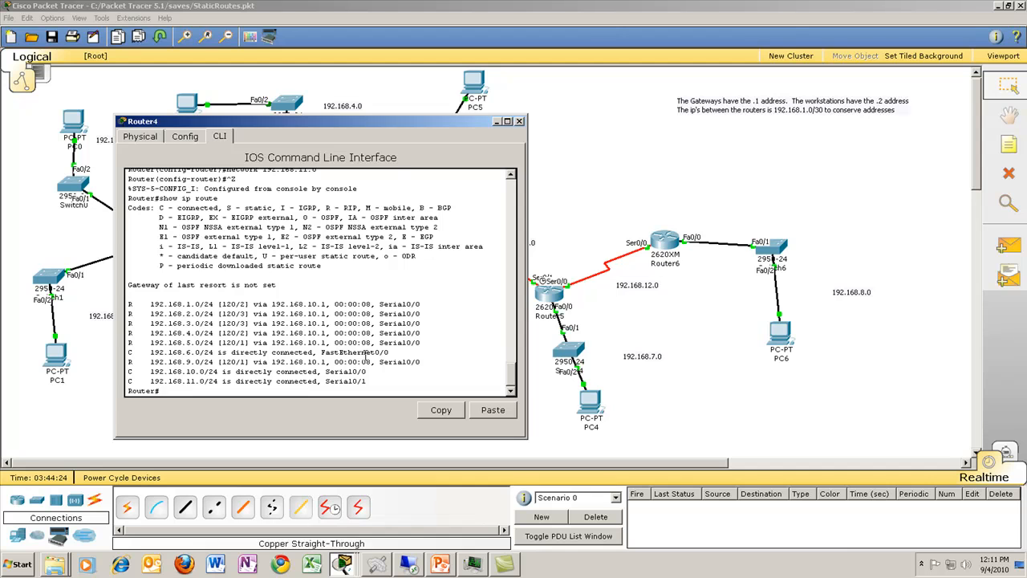
text(show ip route)
key(Return)
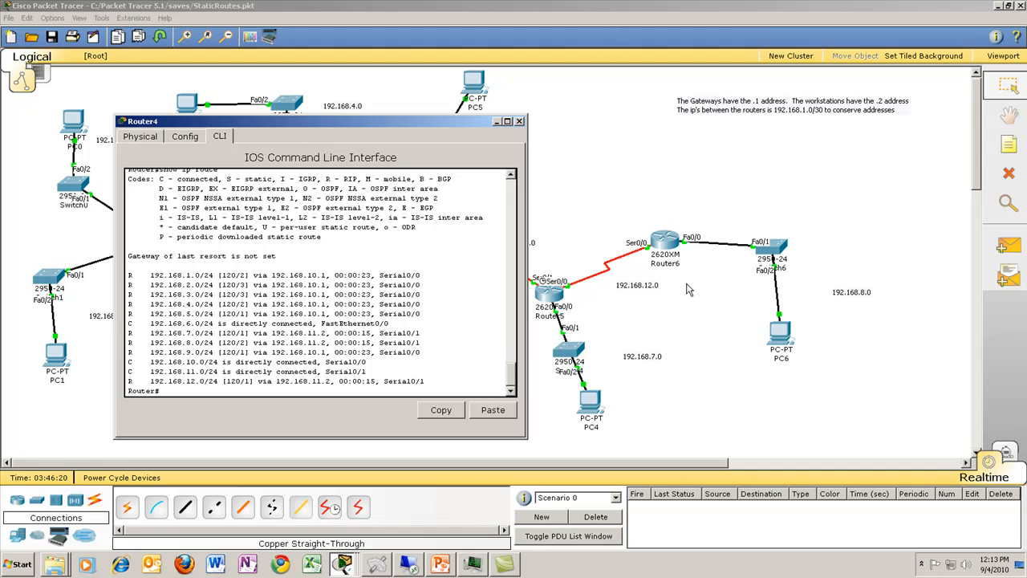
Step: Examine the RIP updates sent and received in Router4's debug output
drag(398, 129, 568, 118)
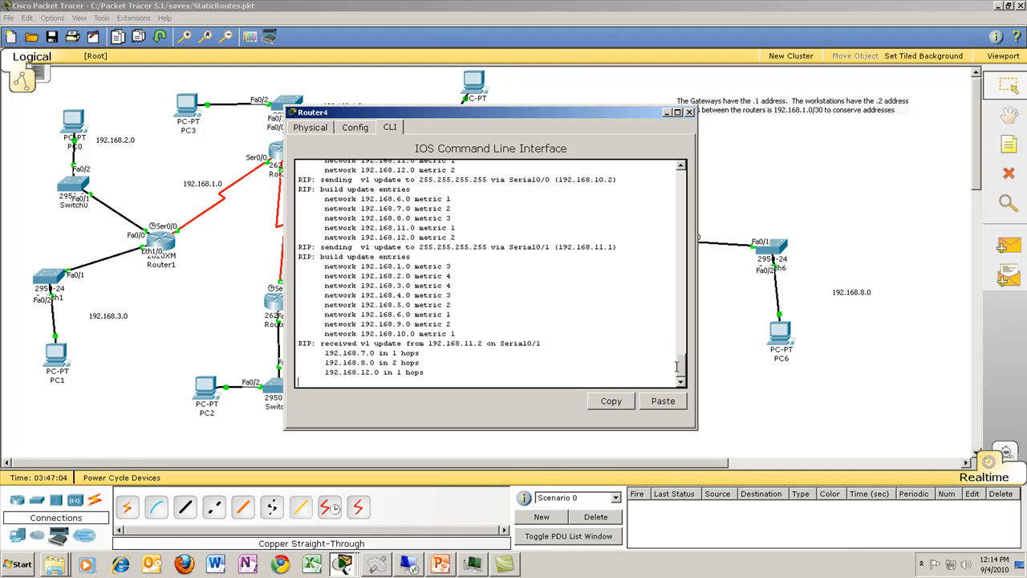
drag(681, 371, 682, 350)
mouse_move(682, 365)
mouse_down()
mouse_move(683, 336)
mouse_move(681, 371)
mouse_up()
Step: Try to turn off all debugging on Router4 and close its window
text(no deug all)
key(Return)
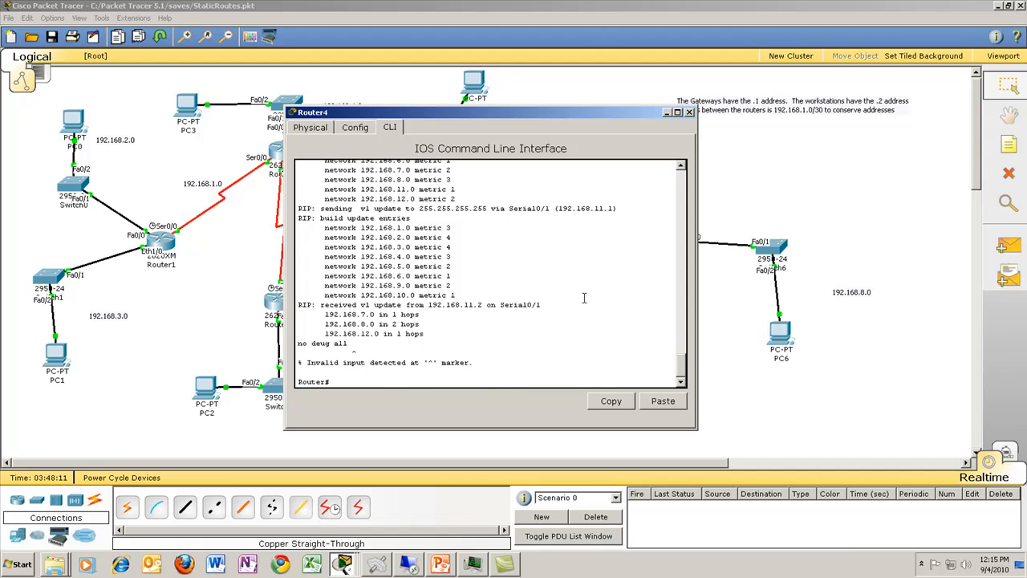
click(691, 113)
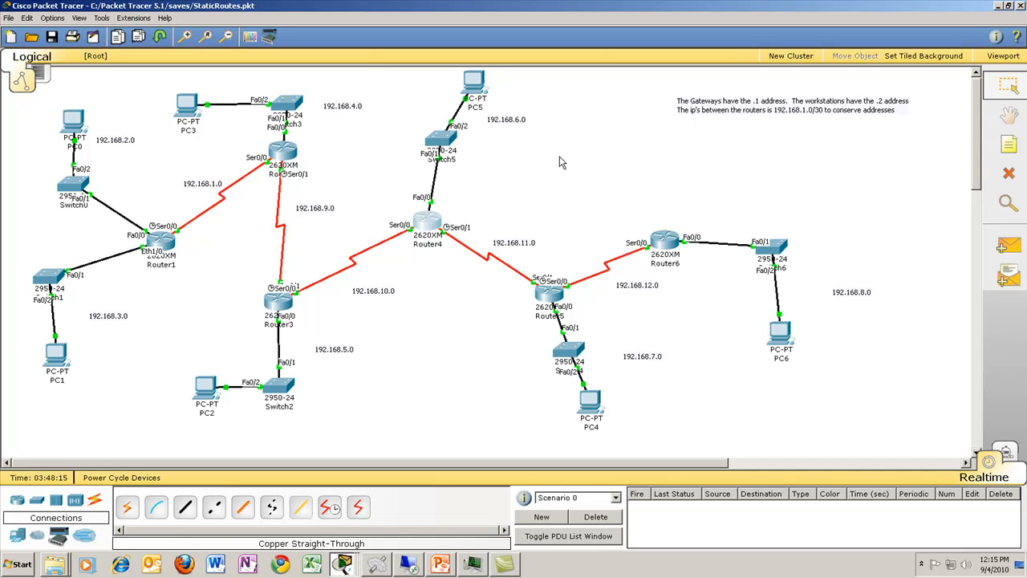